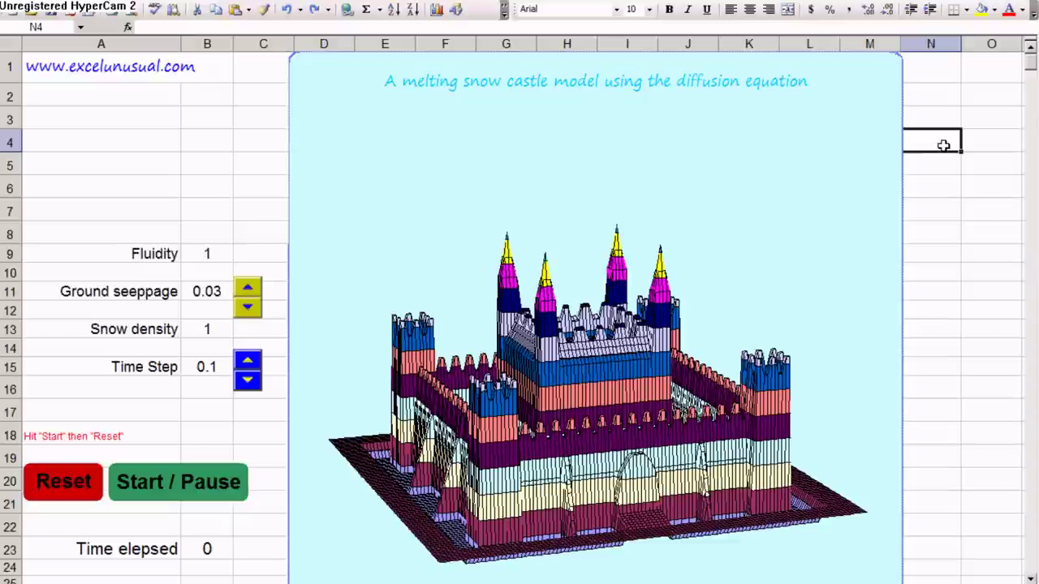
Melt the snow castle into rounded mounds, pause at 3.6 elapsed time, and close Excel.
{"action": "left_click", "coordinate": [213, 484]}
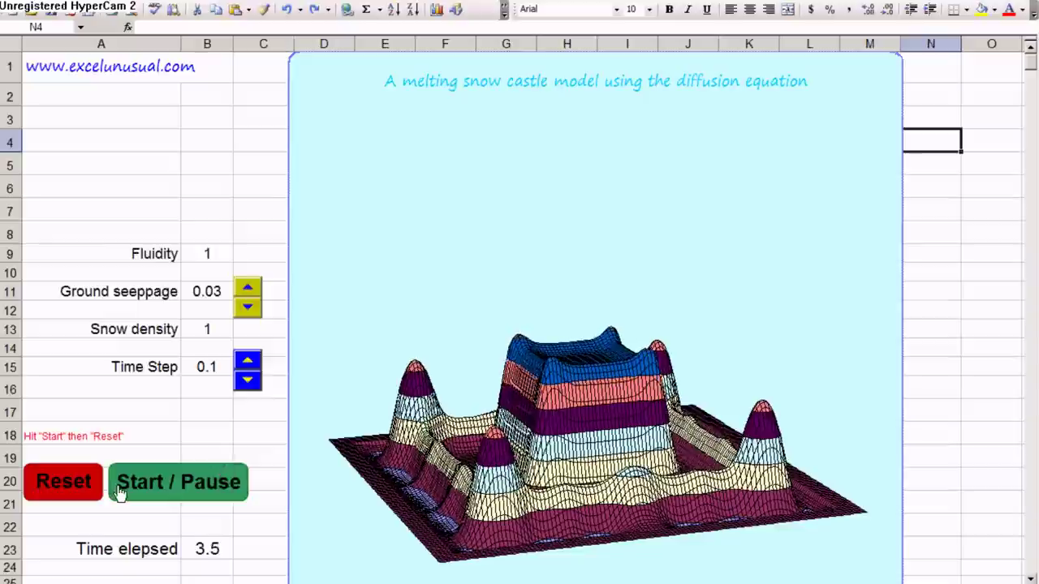
{"action": "left_click", "coordinate": [1002, 270]}
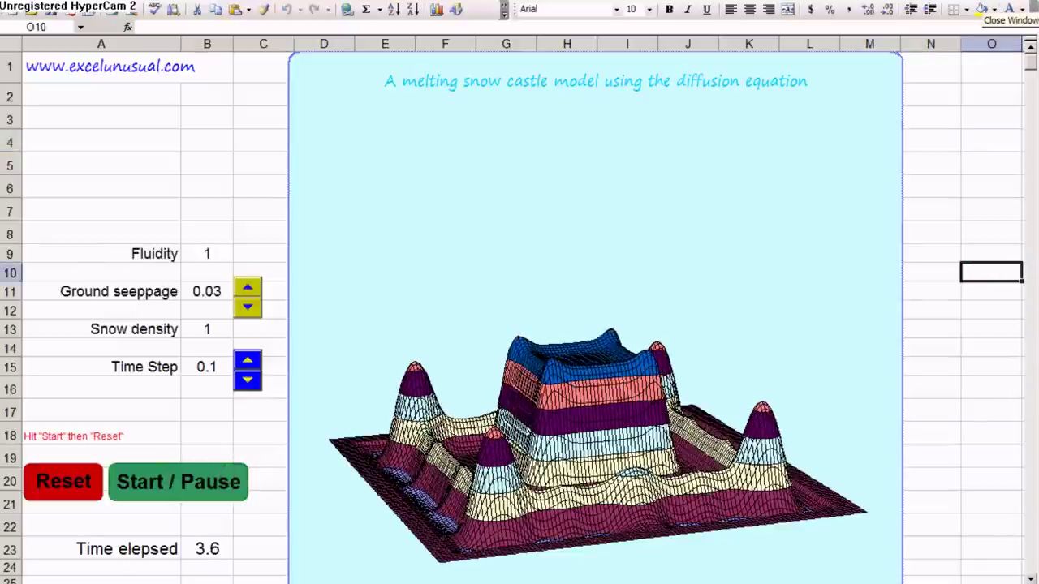
{"action": "left_click", "coordinate": [1029, 8]}
Decline saving changes to the snow castle workbook.
{"action": "left_click", "coordinate": [518, 406]}
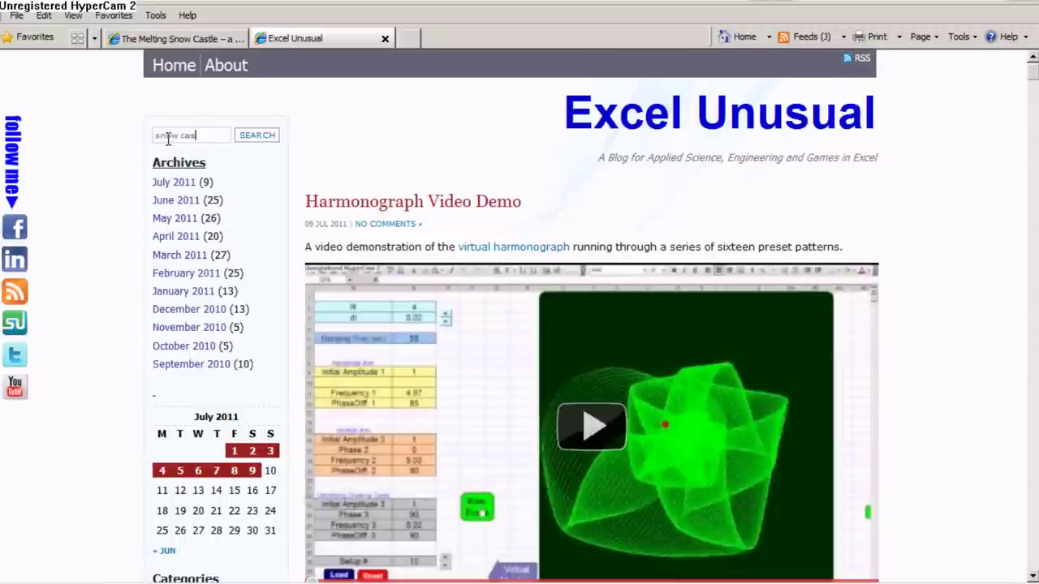
Search the Excel Unusual blog for 'snow castle'.
{"action": "key", "text": "Return"}
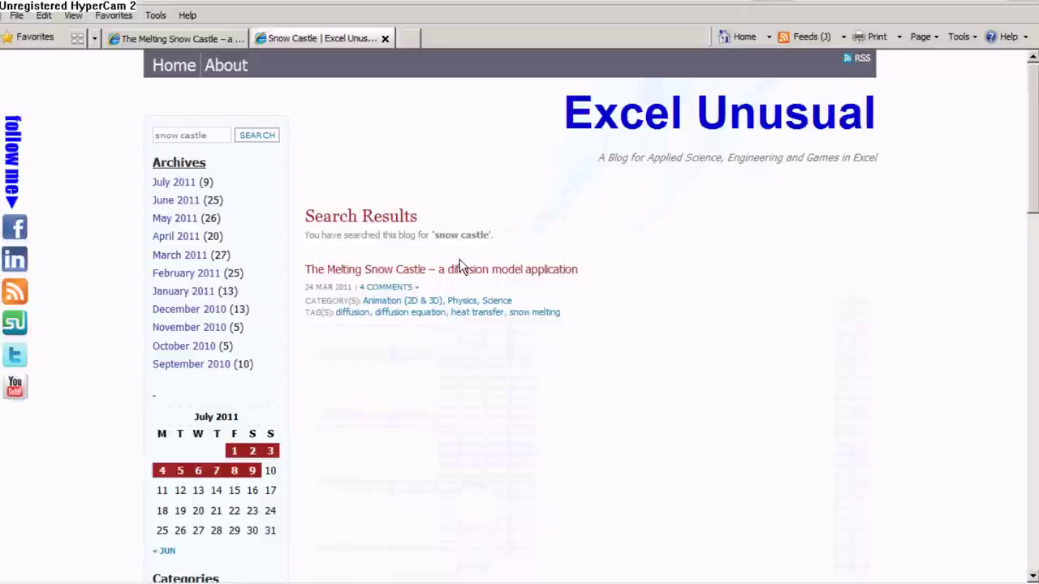
Open 'The Melting Snow Castle – a diffusion model application' post and select its introduction paragraph.
{"action": "left_click", "coordinate": [399, 271]}
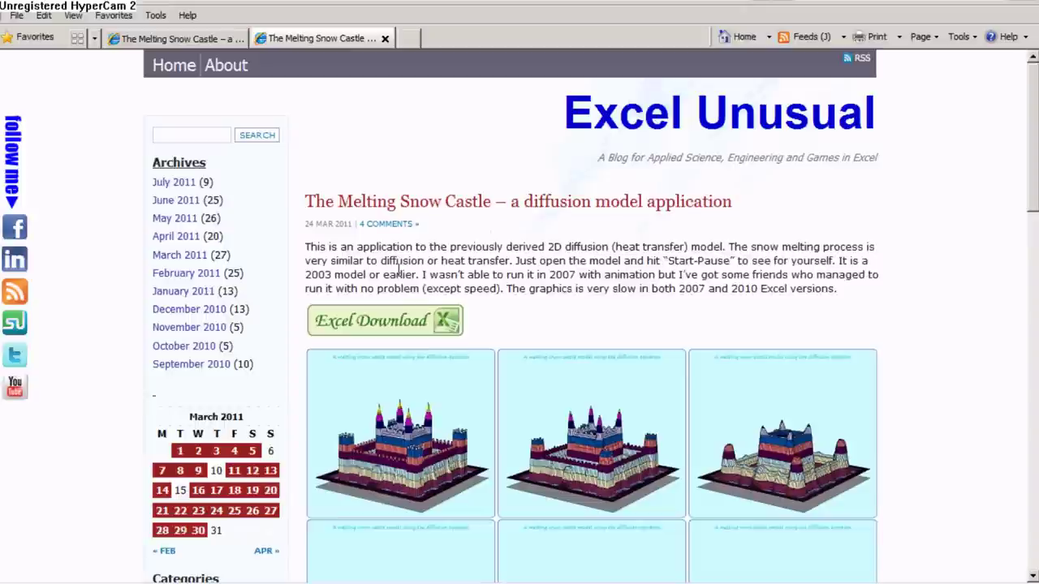
{"action": "scroll", "coordinate": [914, 262], "scroll_direction": "down", "scroll_amount": 3}
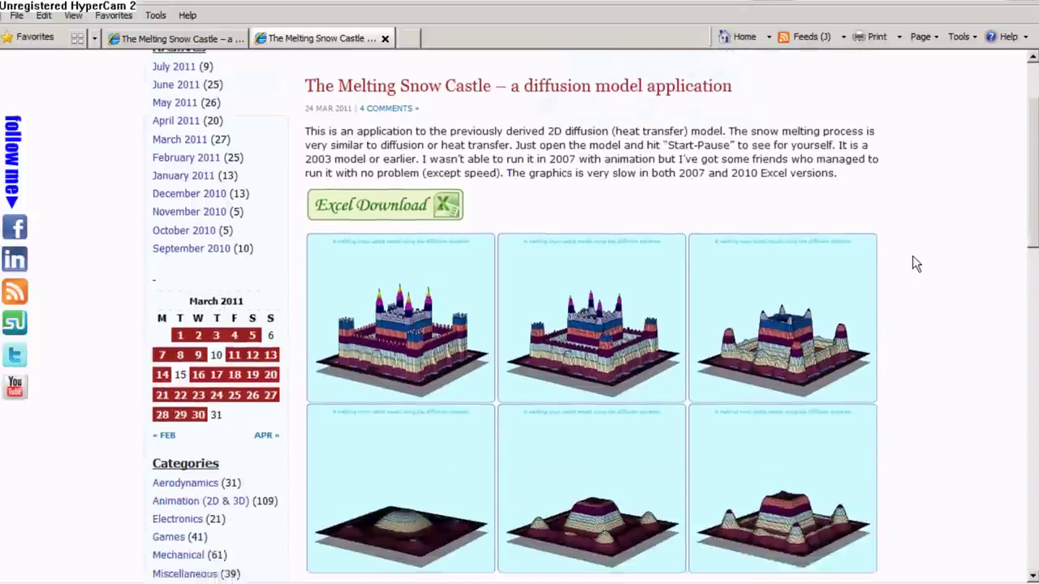
{"action": "scroll", "coordinate": [913, 263], "scroll_direction": "up", "scroll_amount": 3}
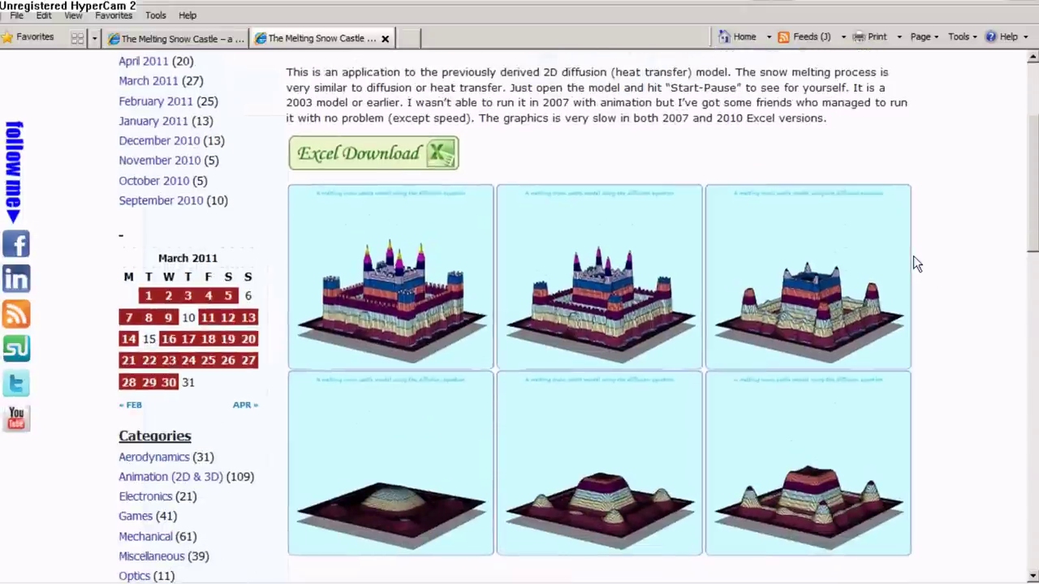
{"action": "scroll", "coordinate": [914, 262], "scroll_direction": "down", "scroll_amount": 2}
{"action": "scroll", "coordinate": [909, 259], "scroll_direction": "up", "scroll_amount": 5}
{"action": "scroll", "coordinate": [905, 258], "scroll_direction": "down", "scroll_amount": 2}
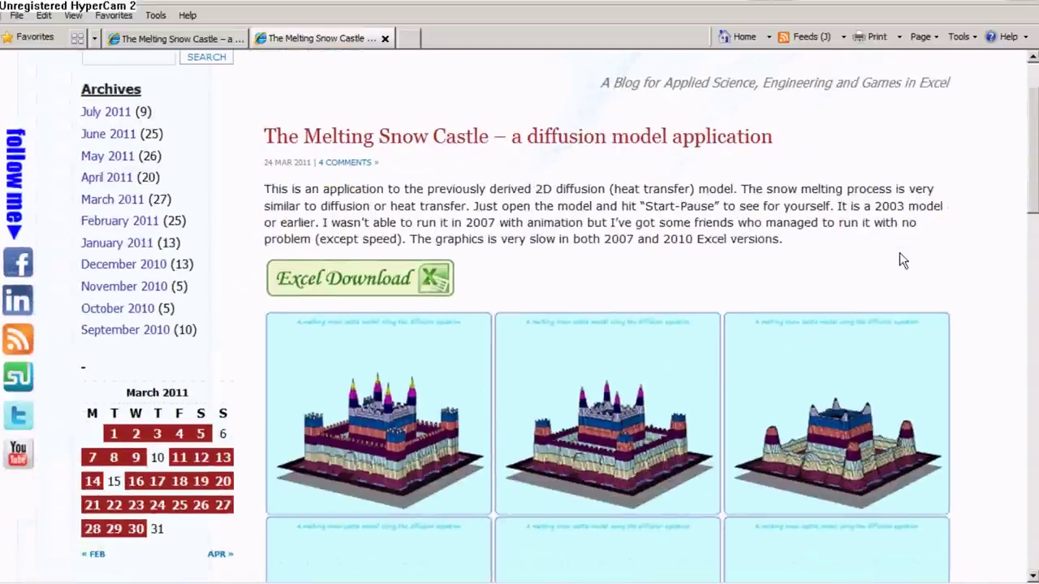
{"action": "scroll", "coordinate": [902, 259], "scroll_direction": "down", "scroll_amount": 2}
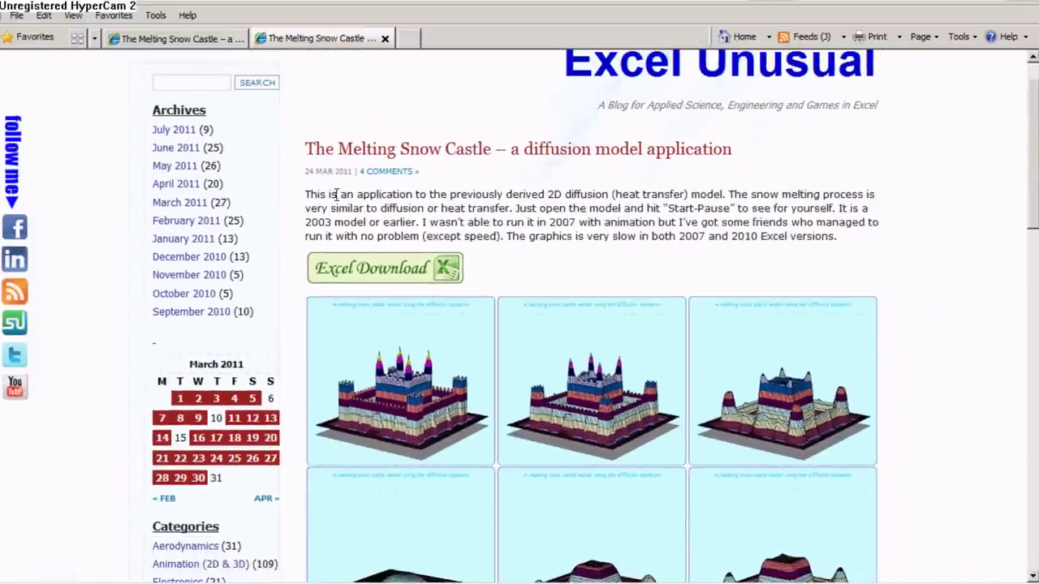
{"action": "left_click_drag", "start_coordinate": [307, 195], "coordinate": [826, 237]}
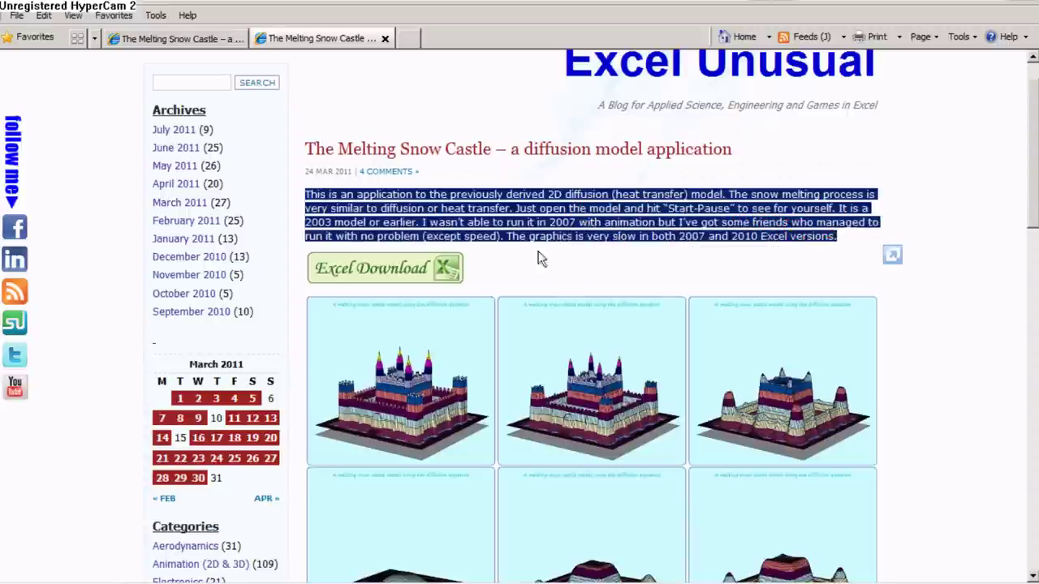
Download Melting_Snow_Castle.xls and open it read-only in Excel.
{"action": "left_click", "coordinate": [399, 272]}
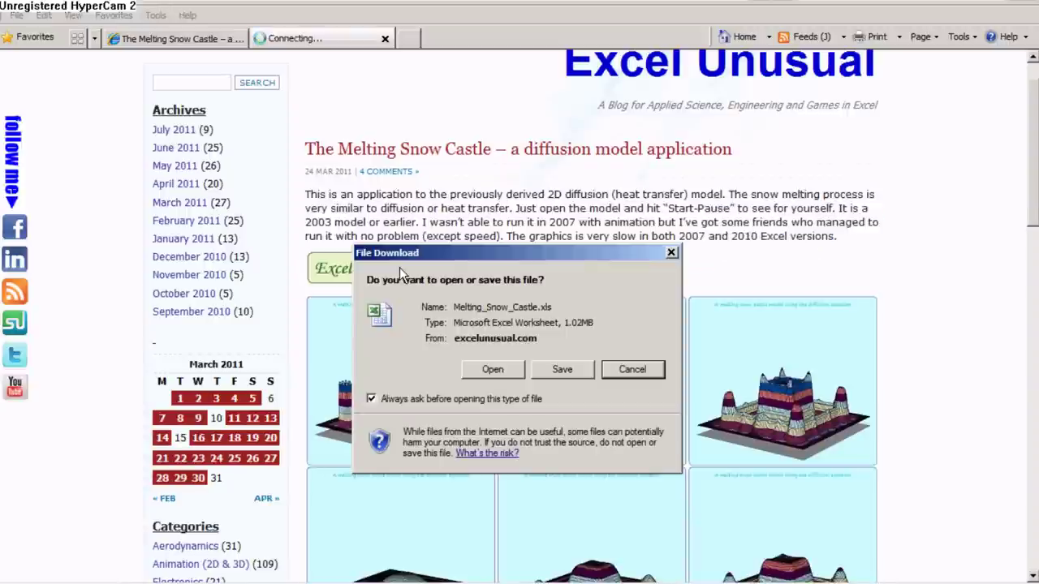
{"action": "left_click", "coordinate": [493, 369]}
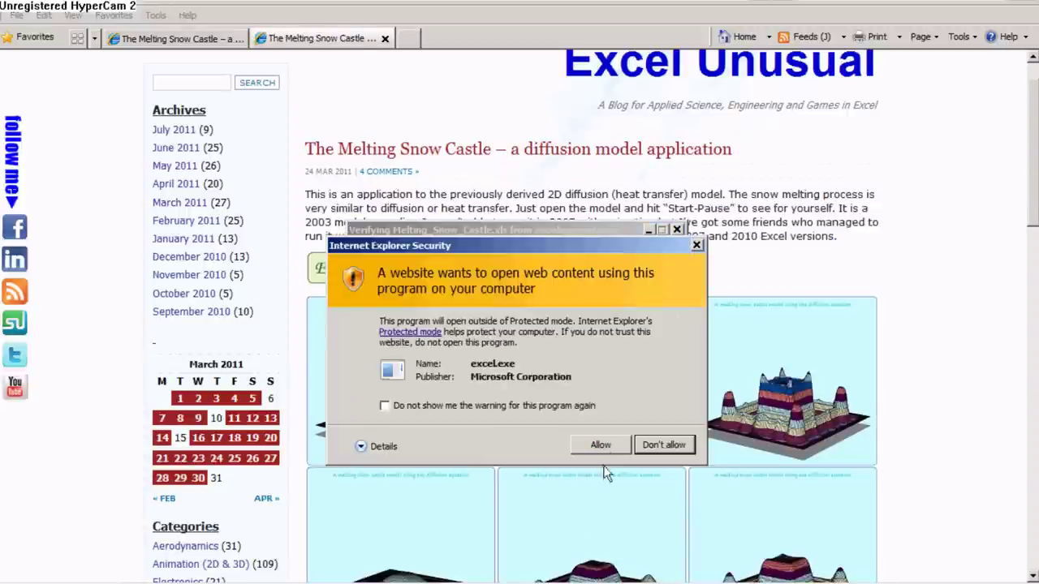
{"action": "left_click", "coordinate": [604, 444]}
{"action": "left_click", "coordinate": [665, 268]}
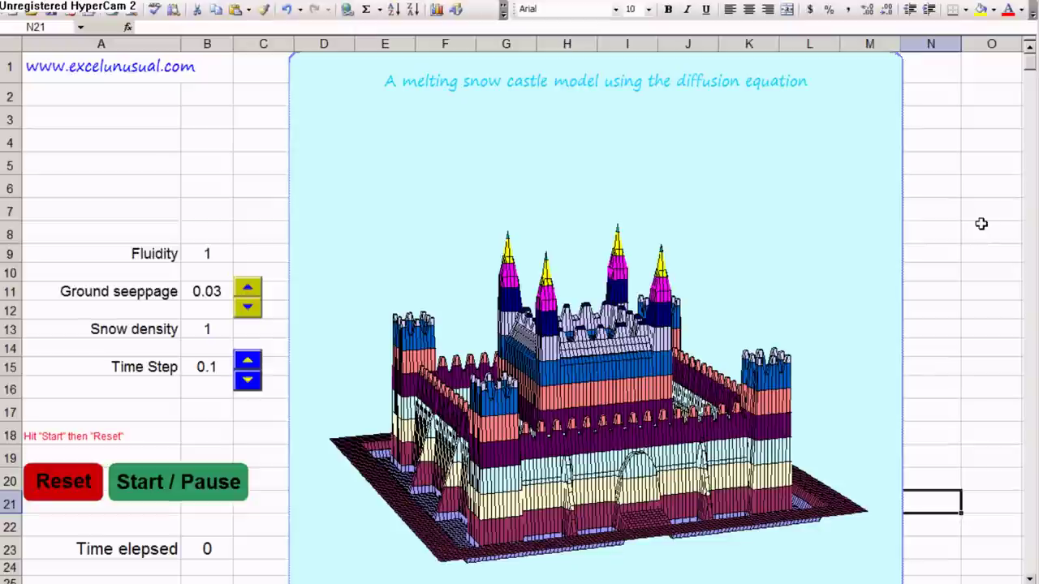
Melt the castle to 6.6 elapsed time, raise Time Step to 0.2, then reset to 0.
{"action": "left_click", "coordinate": [157, 493]}
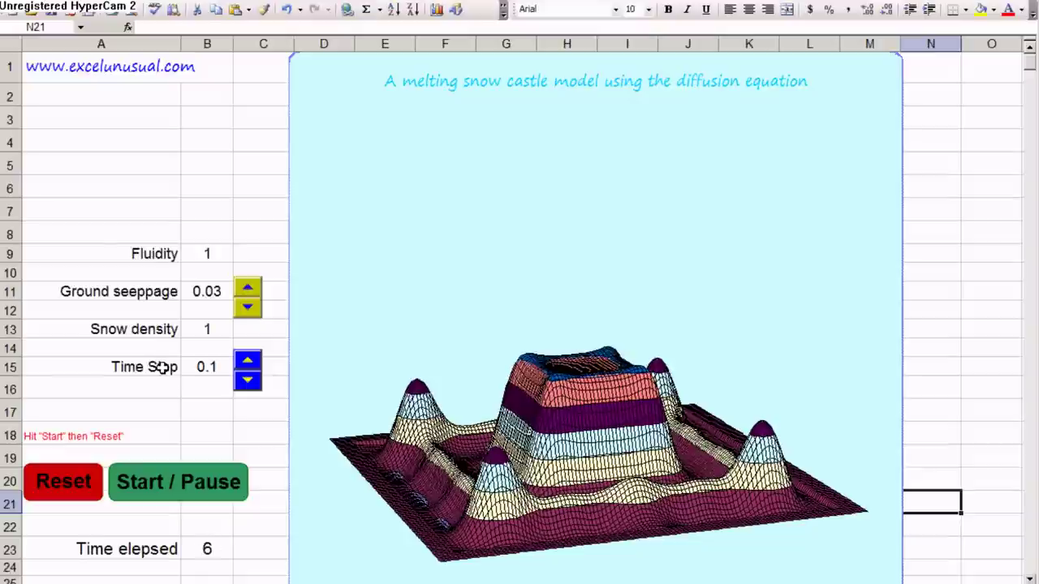
{"action": "left_click", "coordinate": [169, 491]}
{"action": "left_click", "coordinate": [245, 370]}
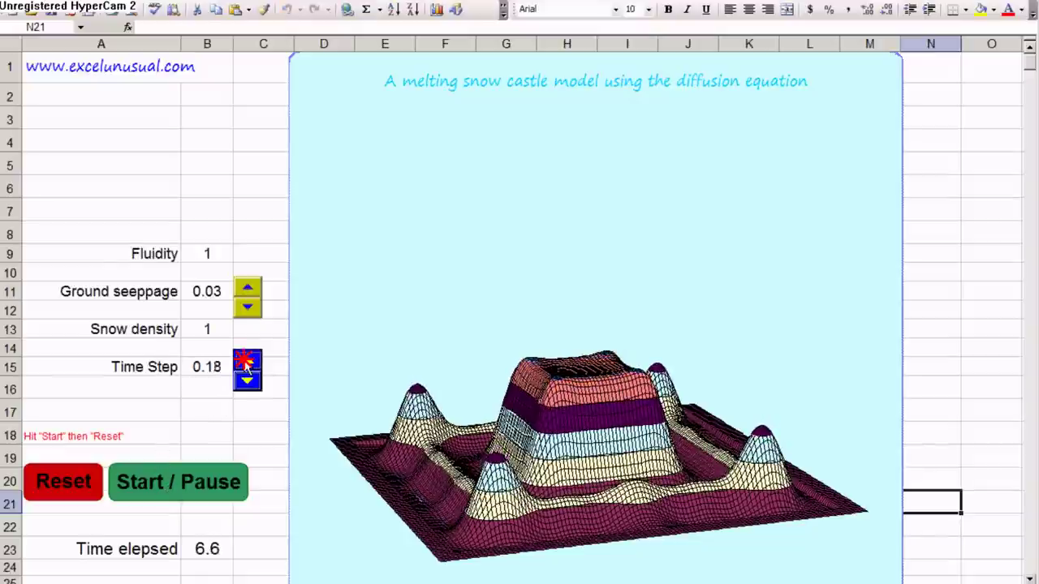
{"action": "left_click", "coordinate": [82, 485]}
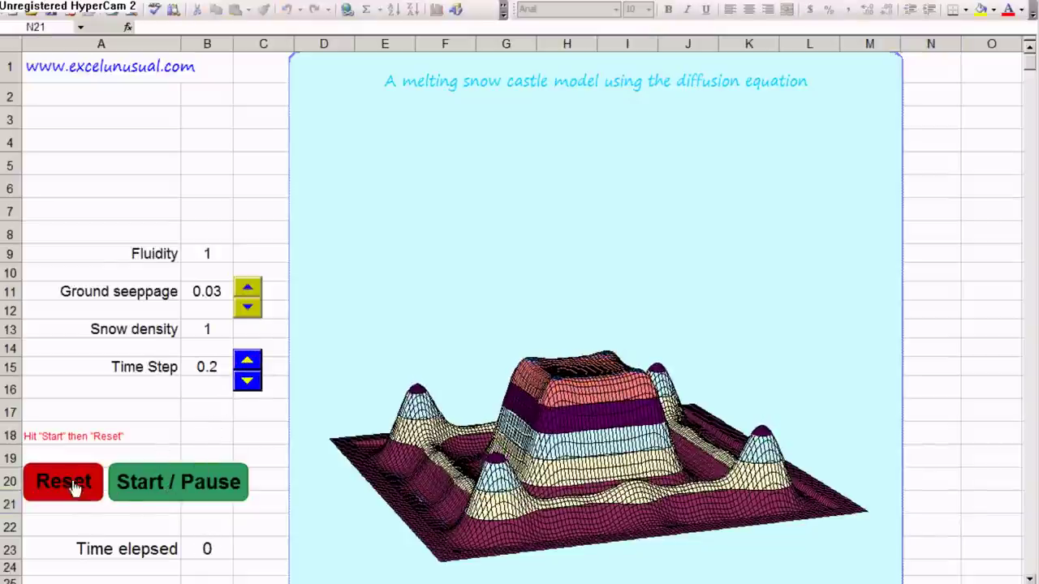
Let the castle melt flat past 200 elapsed time, then rebuild it with time elapsed at 0.
{"action": "left_click", "coordinate": [156, 483]}
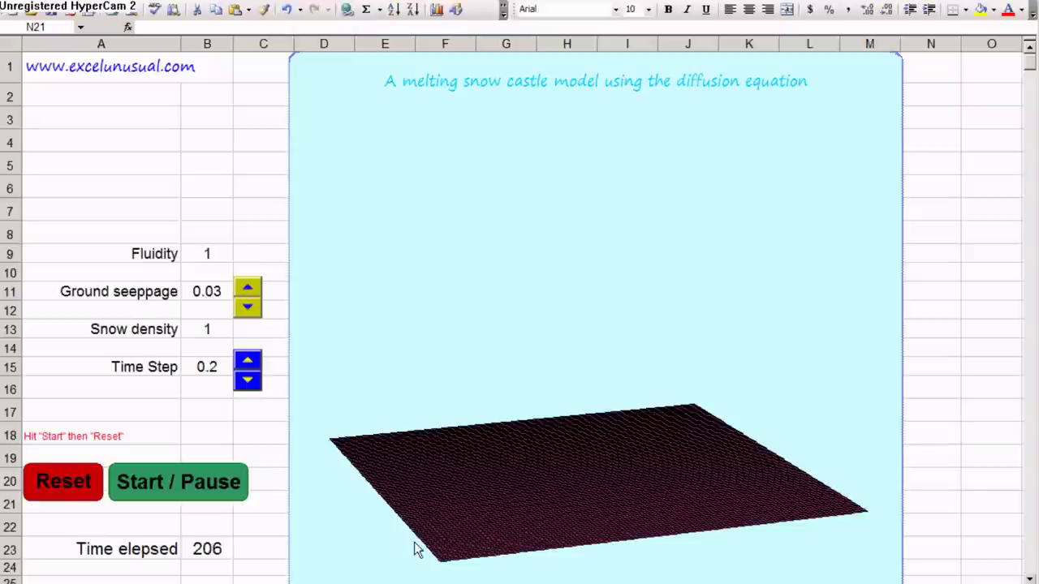
{"action": "left_click", "coordinate": [76, 486]}
{"action": "left_click", "coordinate": [150, 479]}
{"action": "left_click", "coordinate": [56, 485]}
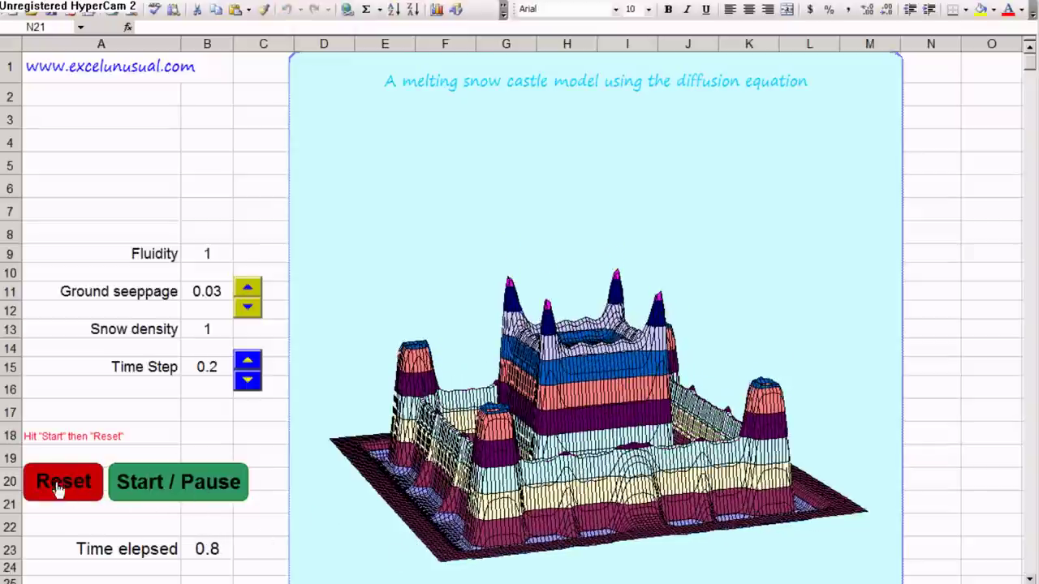
{"action": "scroll", "coordinate": [464, 503], "scroll_direction": "down", "scroll_amount": 2}
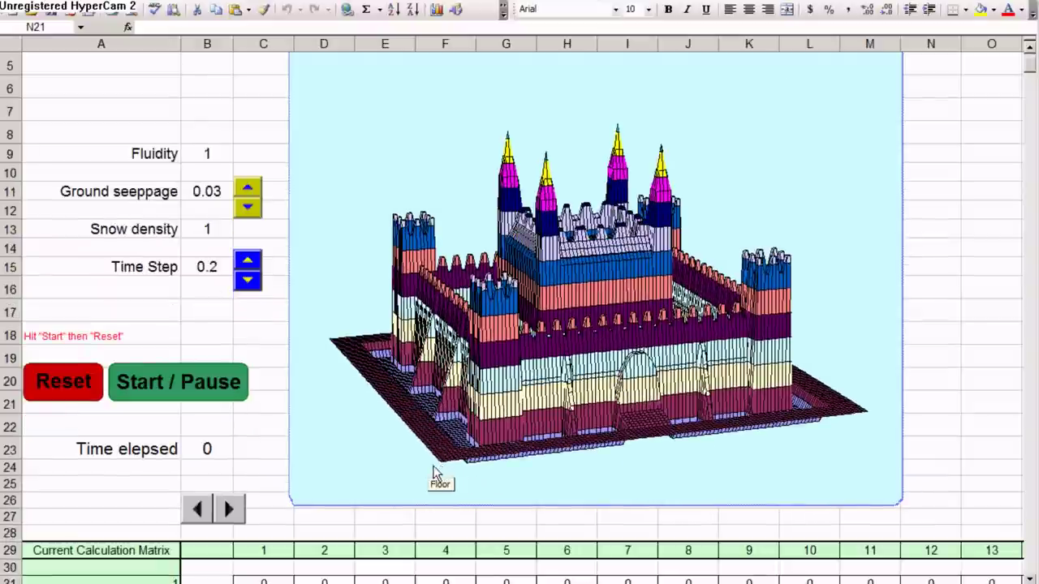
{"action": "left_click", "coordinate": [434, 474]}
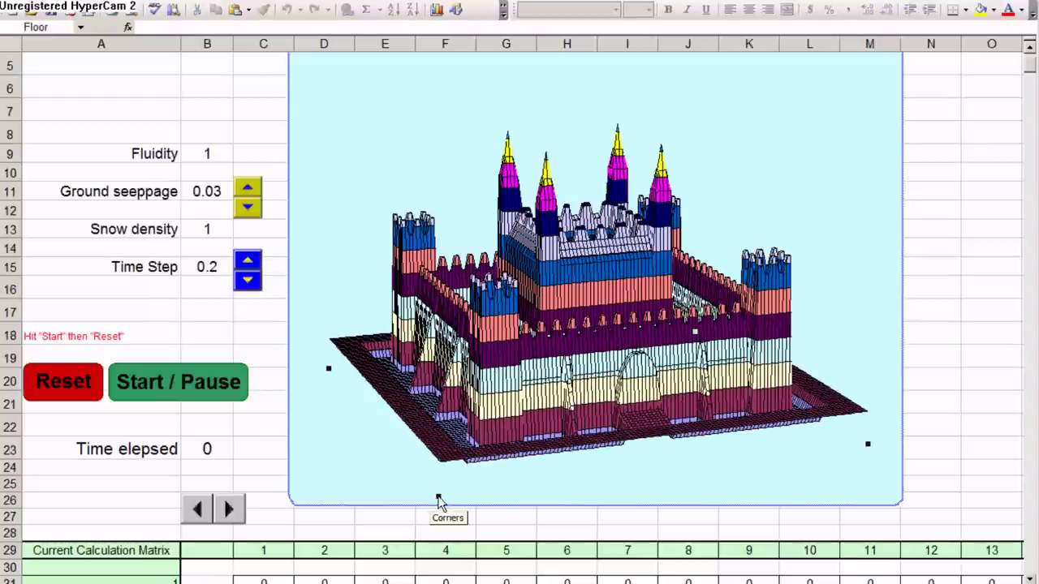
{"action": "left_click", "coordinate": [435, 498]}
{"action": "scroll", "coordinate": [436, 324], "scroll_direction": "up", "scroll_amount": 2}
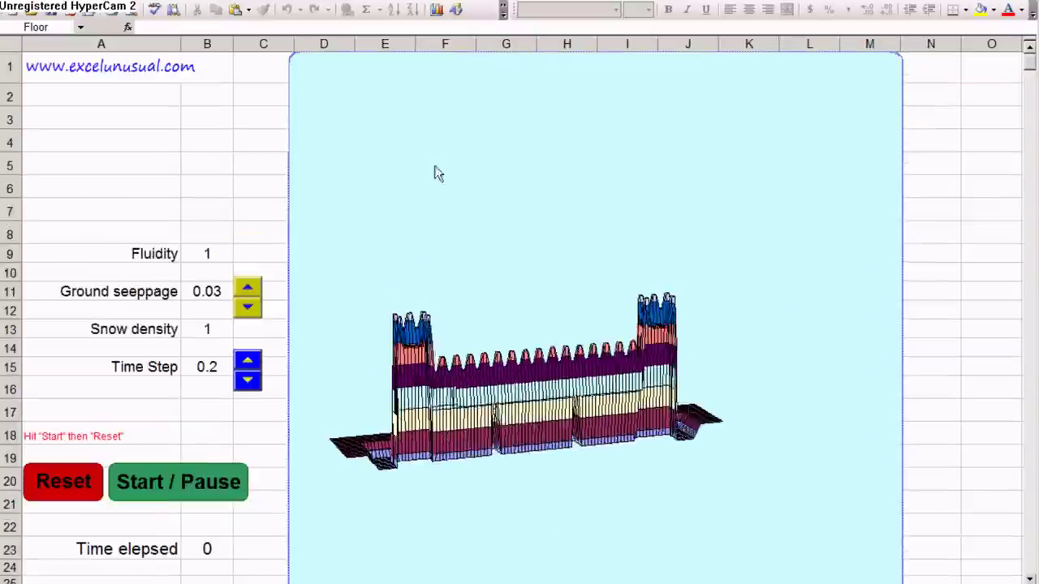
{"action": "scroll", "coordinate": [371, 199], "scroll_direction": "down", "scroll_amount": 1}
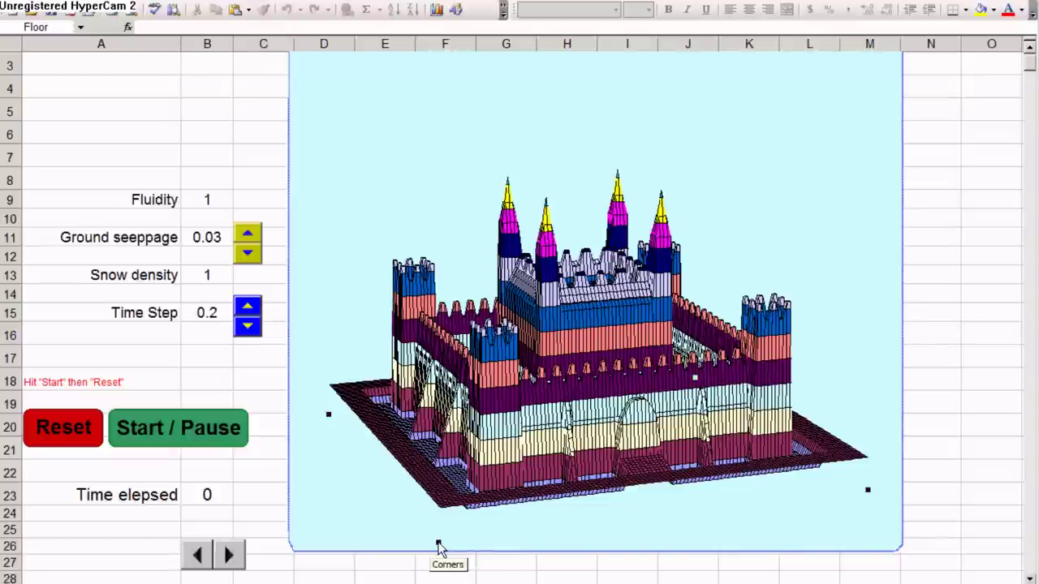
{"action": "left_click", "coordinate": [438, 546]}
{"action": "left_click_drag", "start_coordinate": [438, 544], "coordinate": [551, 542]}
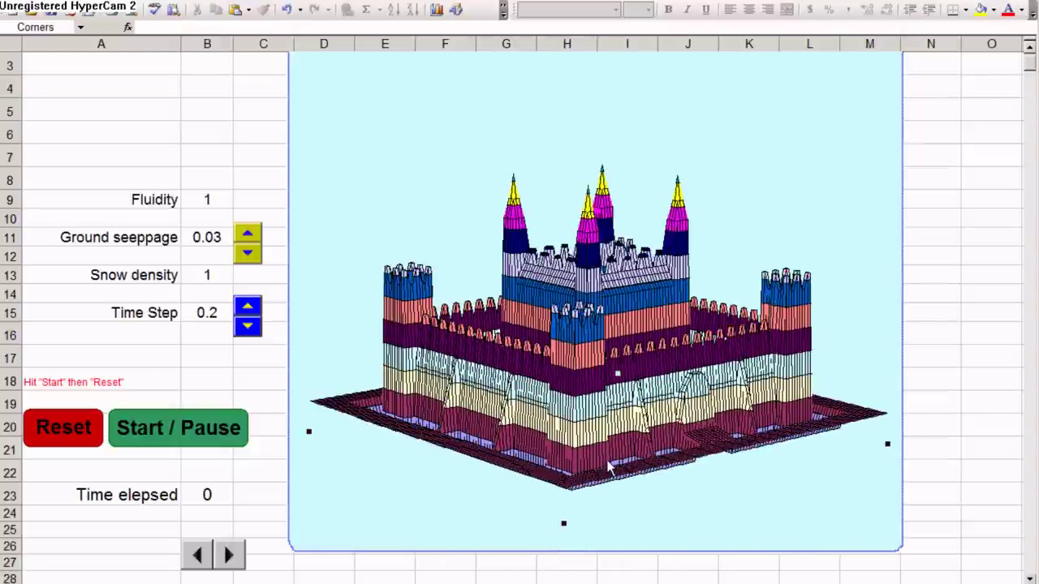
{"action": "scroll", "coordinate": [609, 466], "scroll_direction": "up", "scroll_amount": 1}
{"action": "left_click_drag", "start_coordinate": [566, 579], "coordinate": [624, 463]}
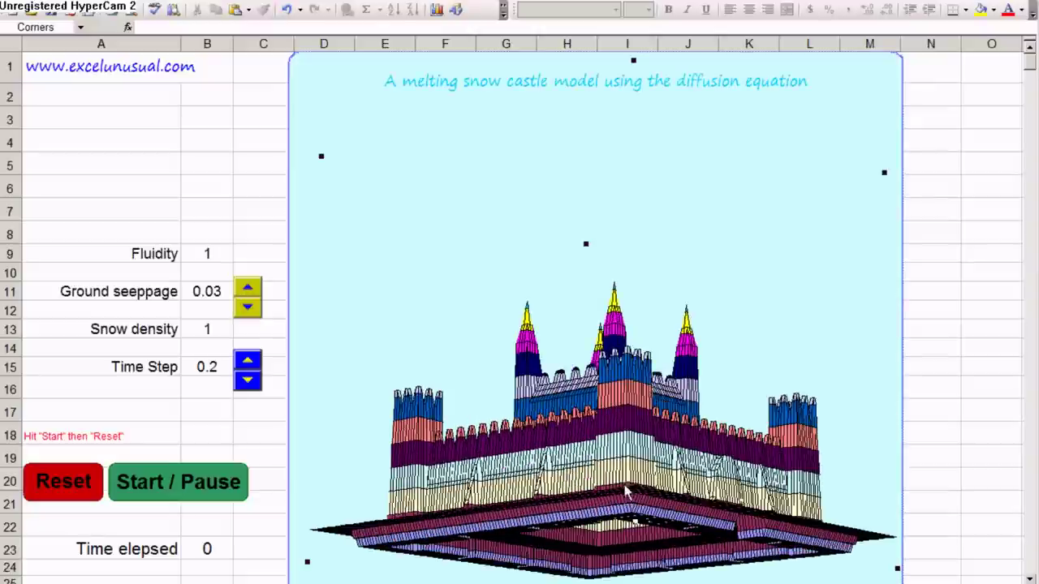
{"action": "left_click_drag", "start_coordinate": [632, 523], "coordinate": [552, 552]}
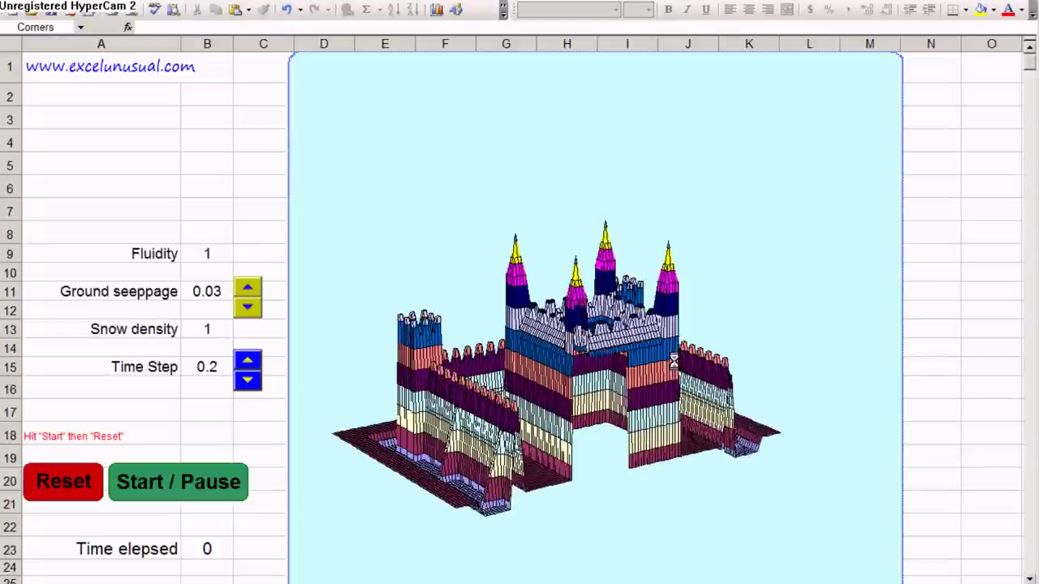
{"action": "left_click_drag", "start_coordinate": [527, 150], "coordinate": [473, 200]}
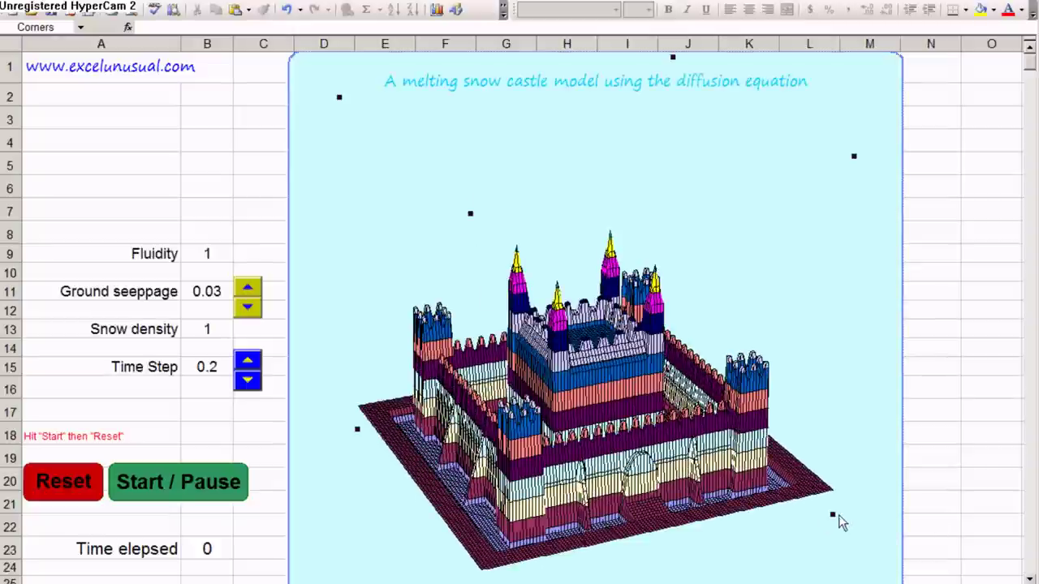
{"action": "left_click_drag", "start_coordinate": [830, 514], "coordinate": [811, 530]}
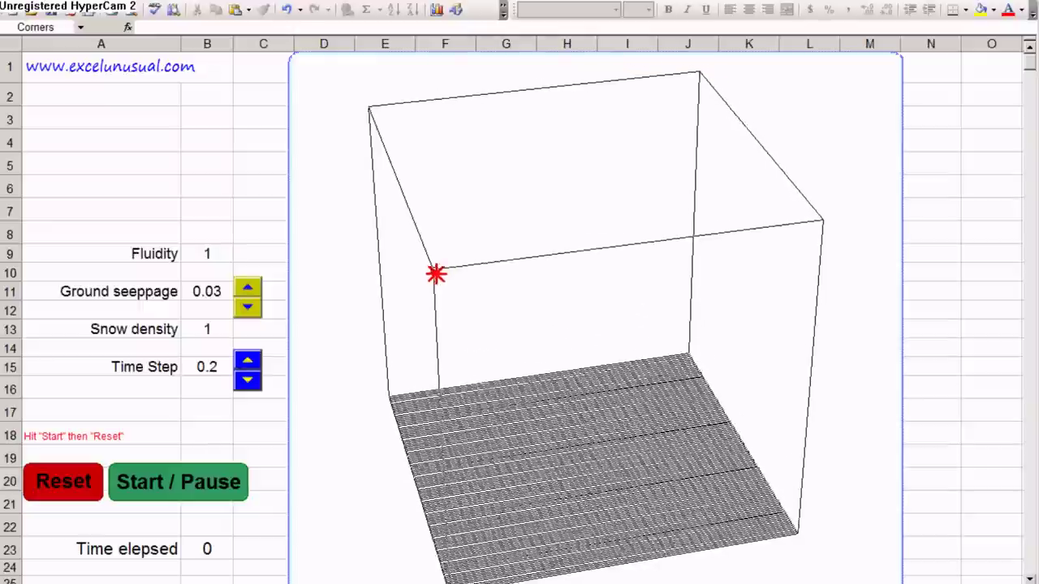
{"action": "left_click_drag", "start_coordinate": [436, 274], "coordinate": [516, 188]}
{"action": "right_click", "coordinate": [656, 266]}
{"action": "left_click", "coordinate": [703, 297]}
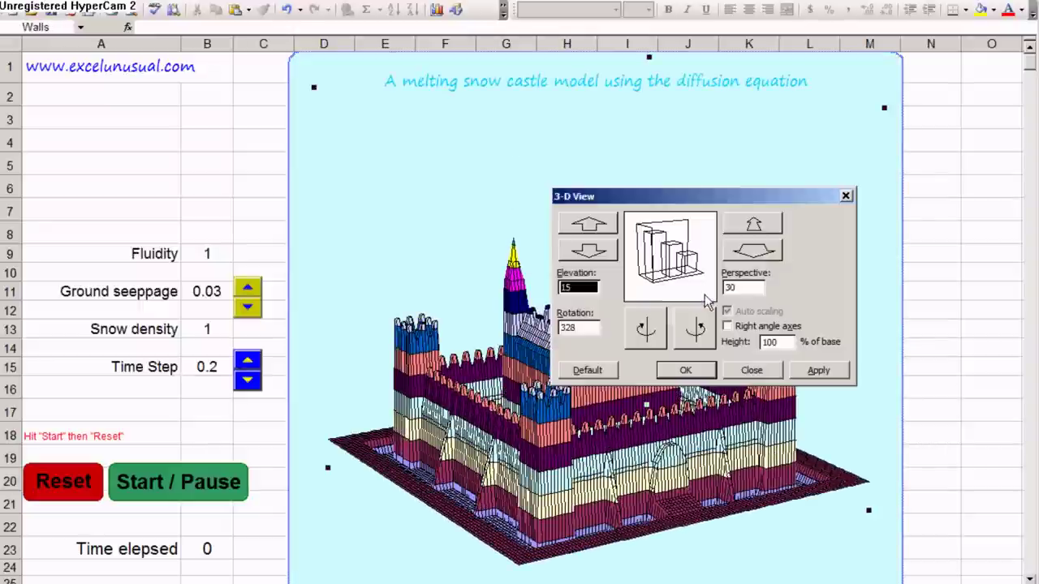
{"action": "left_click", "coordinate": [695, 328]}
{"action": "left_click", "coordinate": [645, 328]}
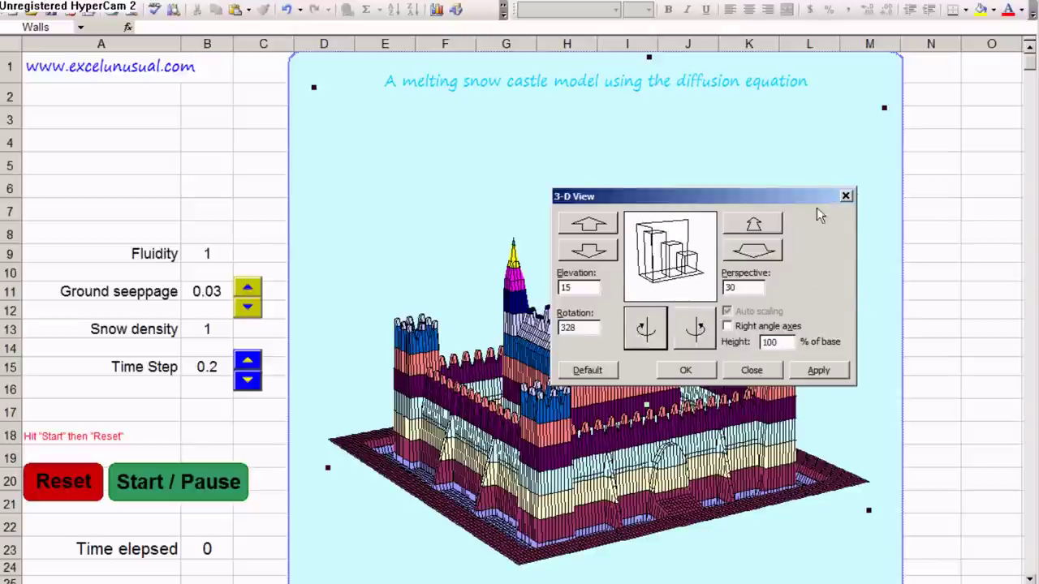
{"action": "left_click", "coordinate": [580, 288]}
{"action": "left_click", "coordinate": [819, 373]}
{"action": "left_click", "coordinate": [844, 198]}
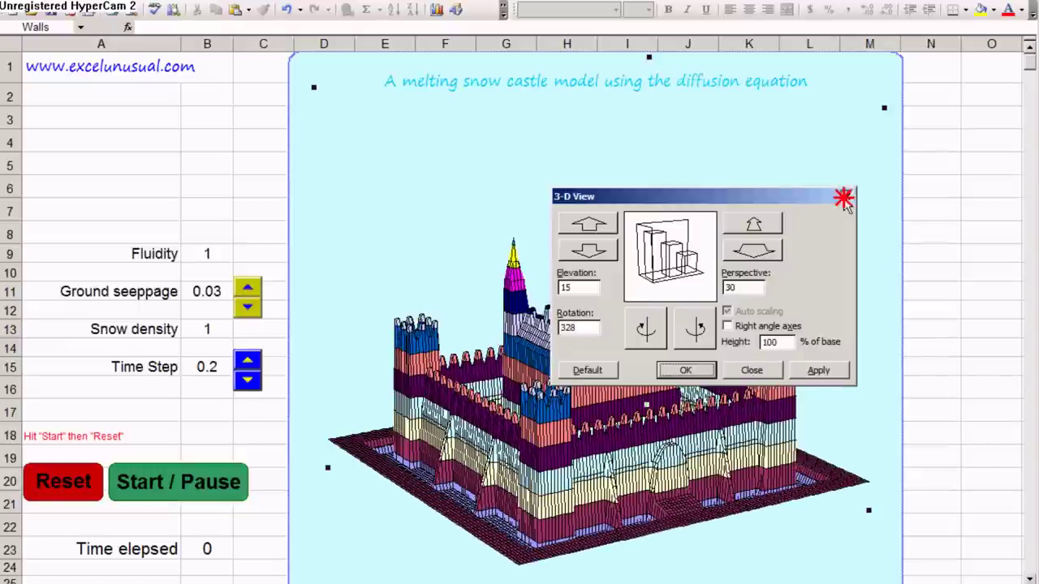
{"action": "left_click", "coordinate": [159, 483]}
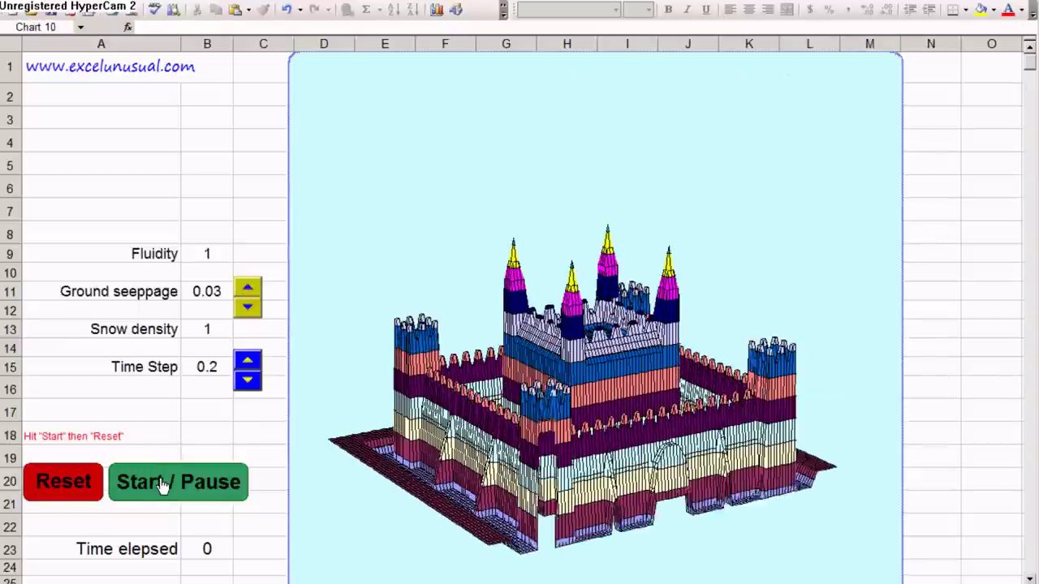
Pause the simulation, rebuild the intact castle at time 0, and run the melt again.
{"action": "left_click", "coordinate": [162, 483]}
{"action": "left_click", "coordinate": [70, 484]}
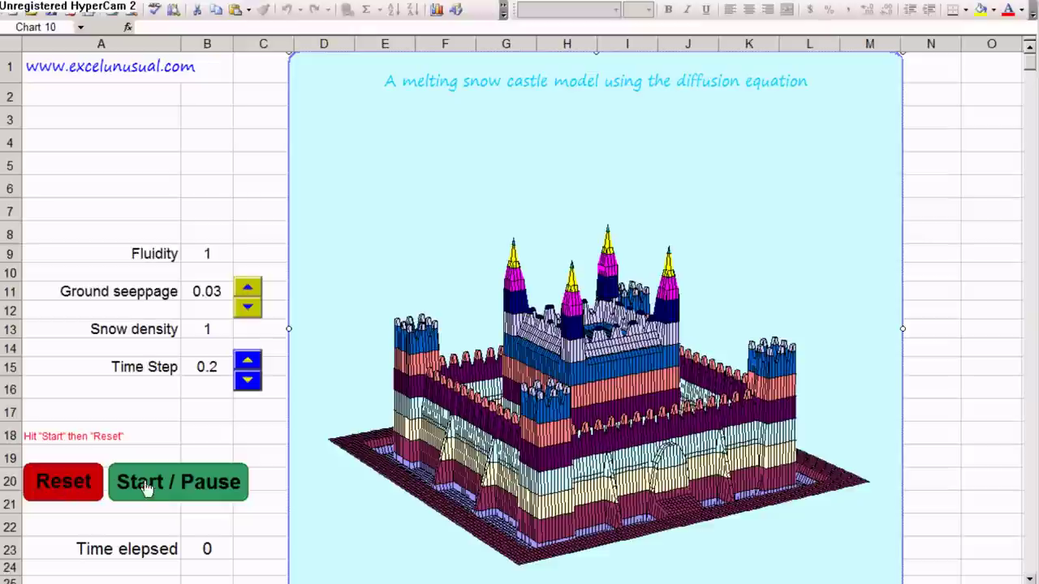
{"action": "left_click", "coordinate": [180, 487]}
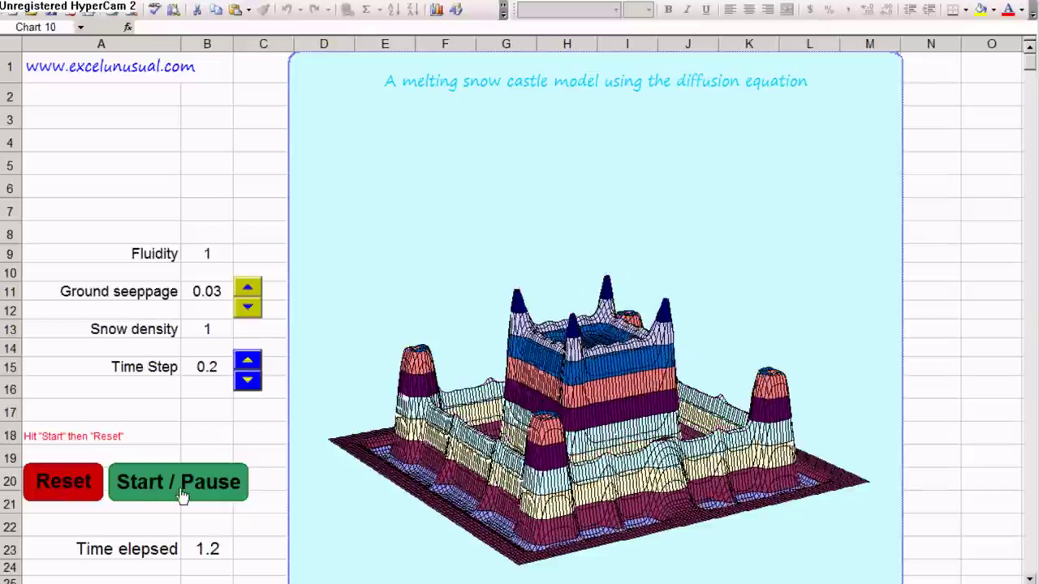